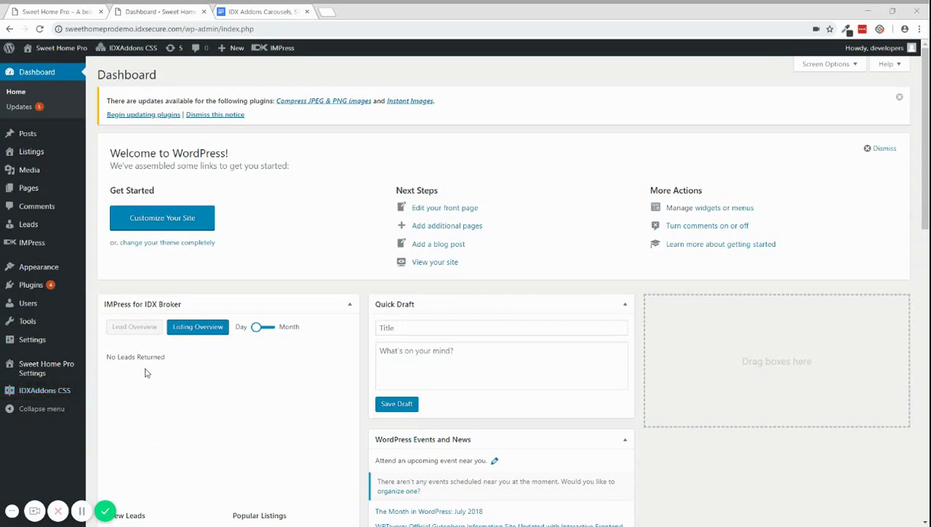
# Step: Open the IDXAddons CSS plugin settings and review the General options and the Slider section
pyautogui.moveTo(79, 395)
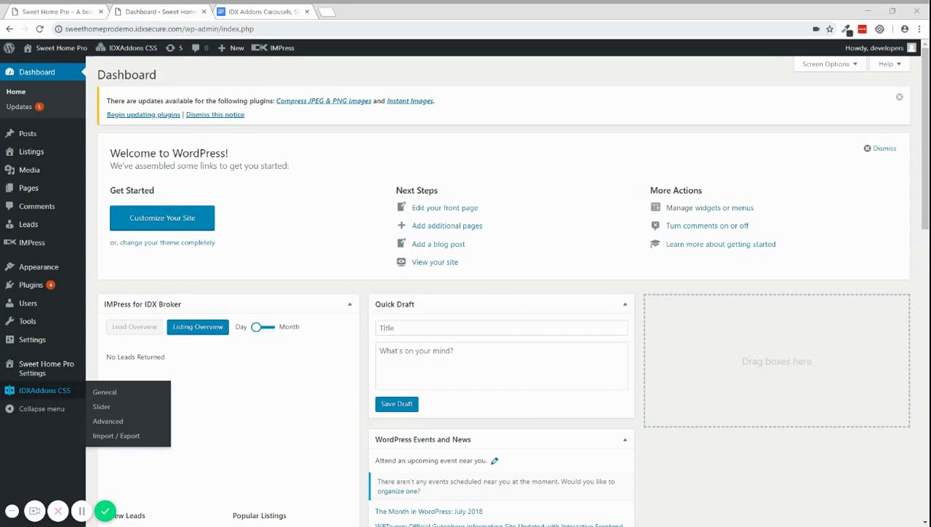
pyautogui.moveTo(76, 51)
pyautogui.click(99, 396)
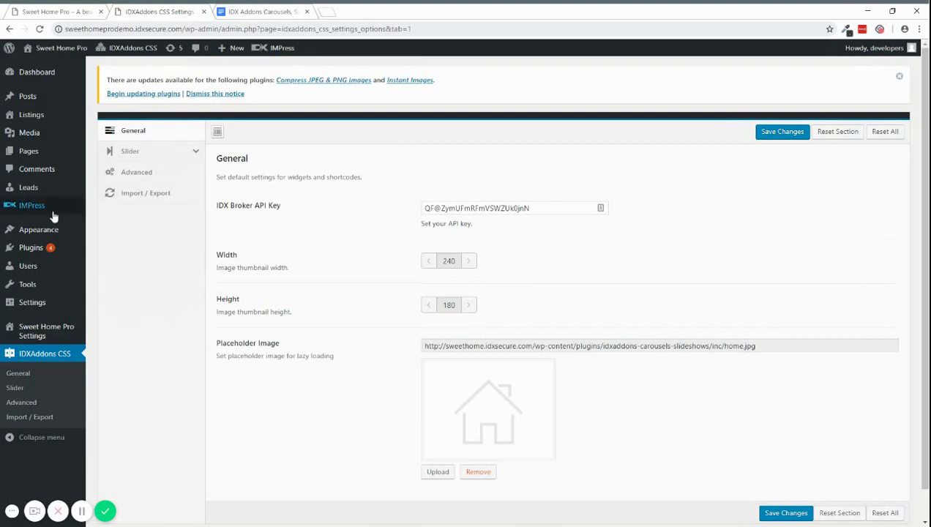
pyautogui.moveTo(52, 211)
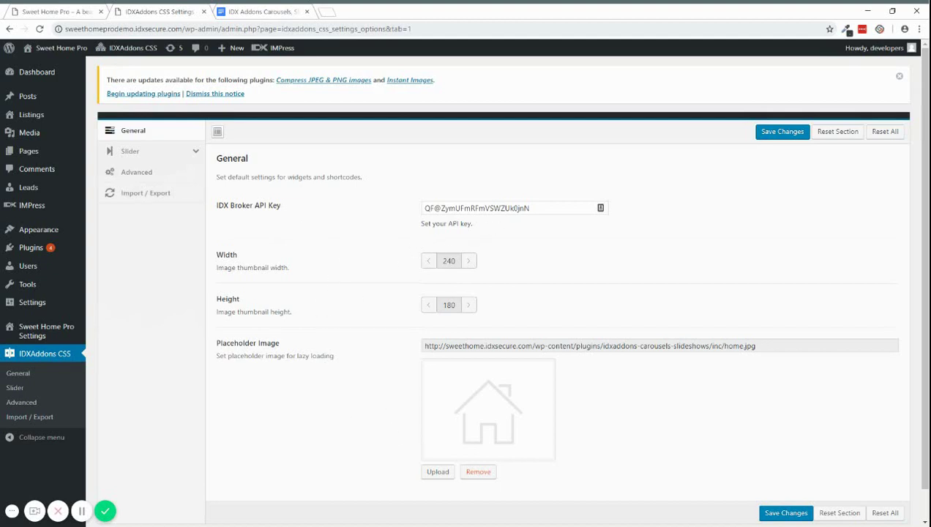
pyautogui.moveTo(532, 208); pyautogui.dragTo(415, 211)
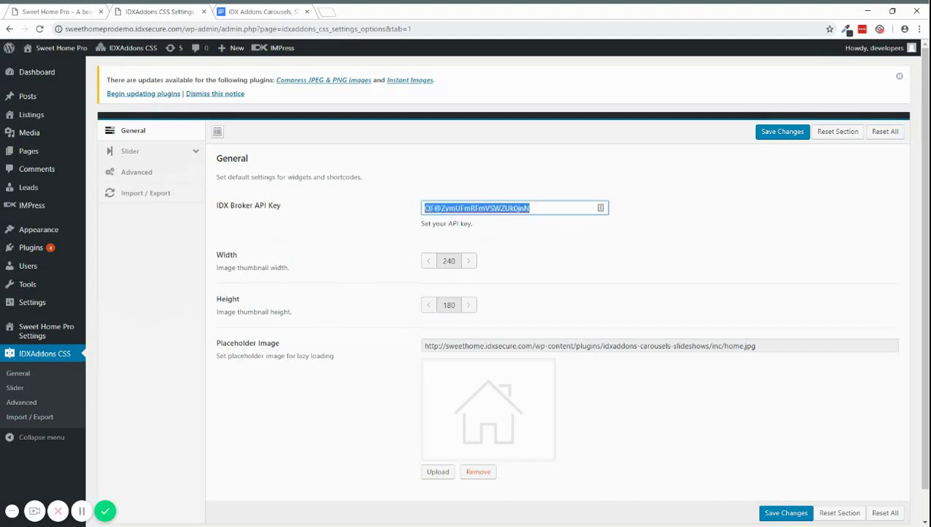
pyautogui.click(396, 230)
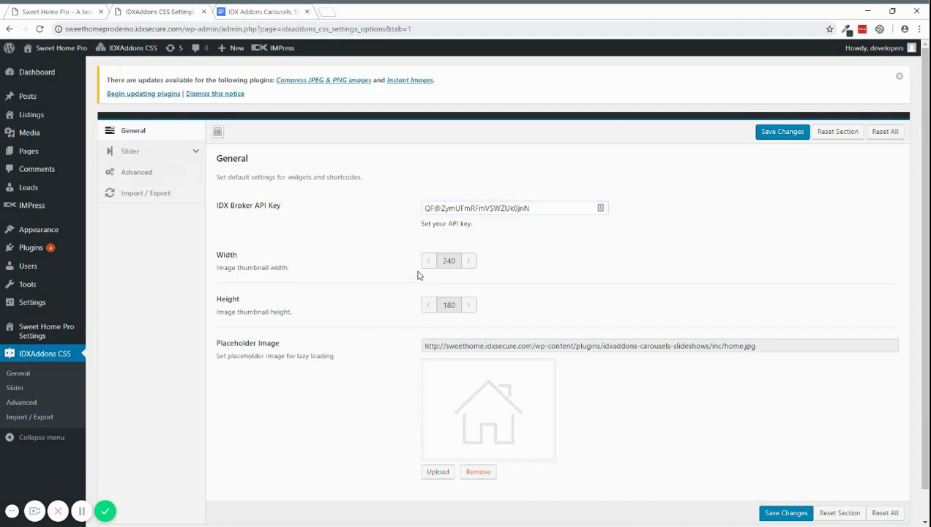
pyautogui.scroll(-1, 416, 273)
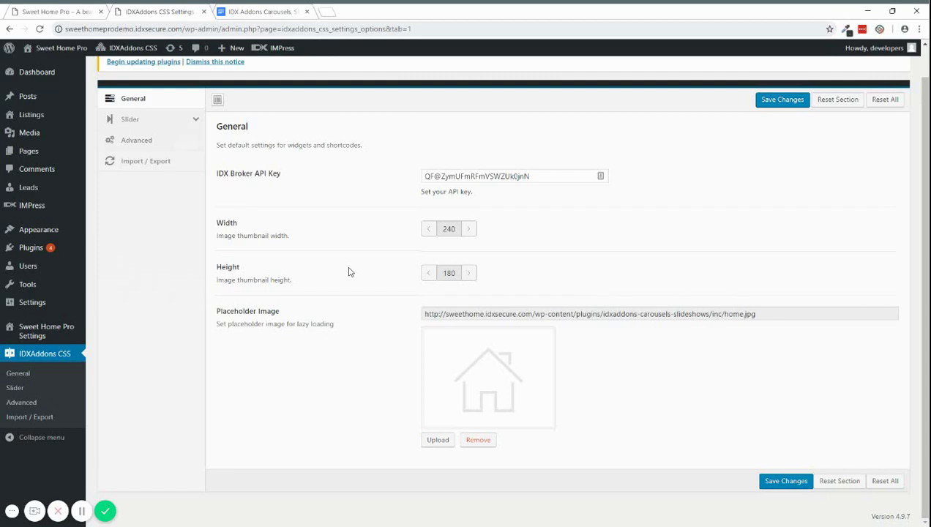
pyautogui.click(195, 120)
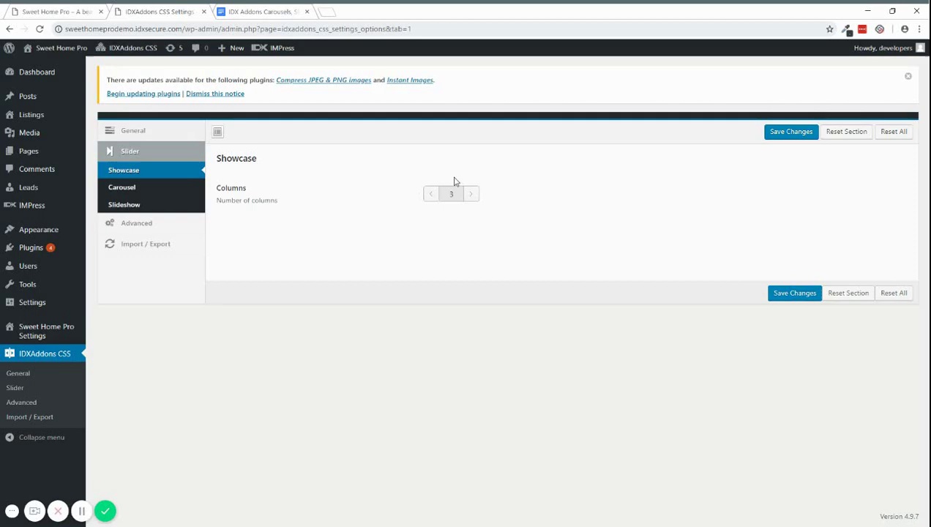
pyautogui.click(136, 222)
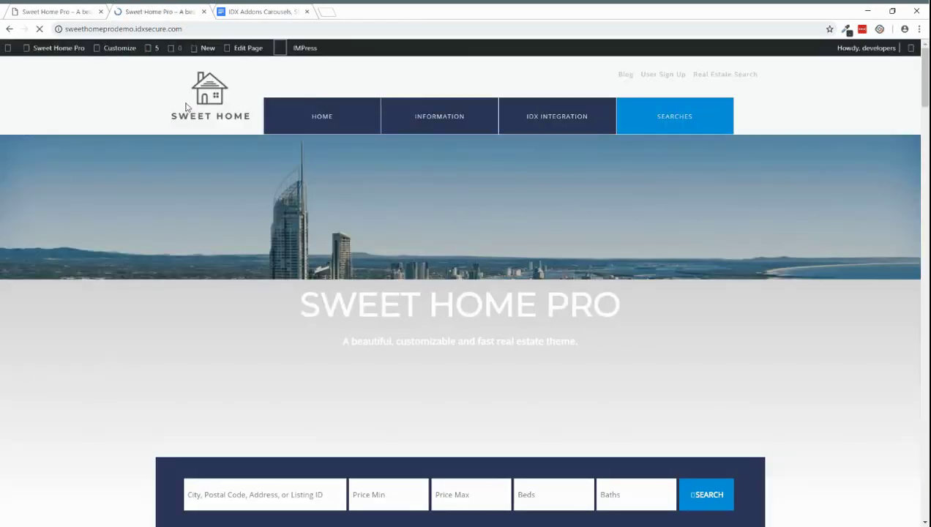
# Step: Examine the Featured Properties showcase on the Sweet Home Pro homepage
pyautogui.scroll(-6, 186, 115)
pyautogui.scroll(-5, 189, 164)
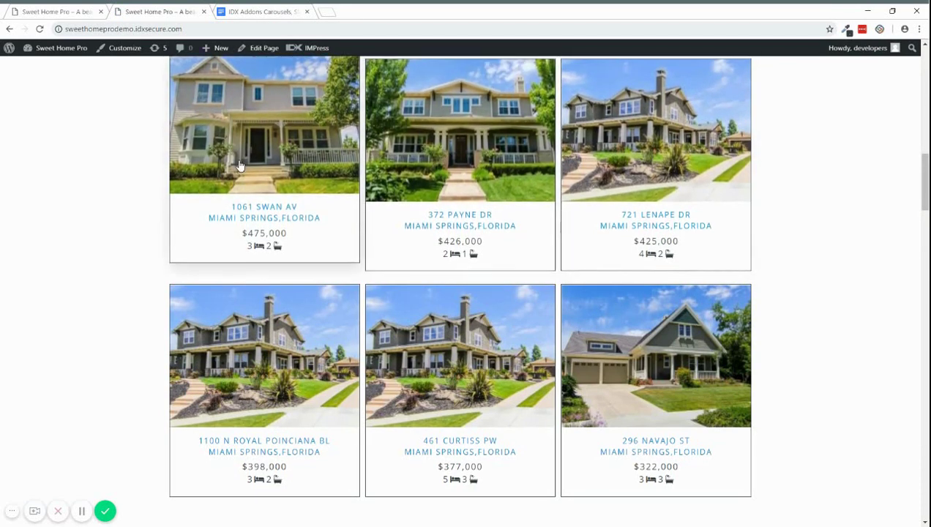
pyautogui.scroll(-2, 247, 159)
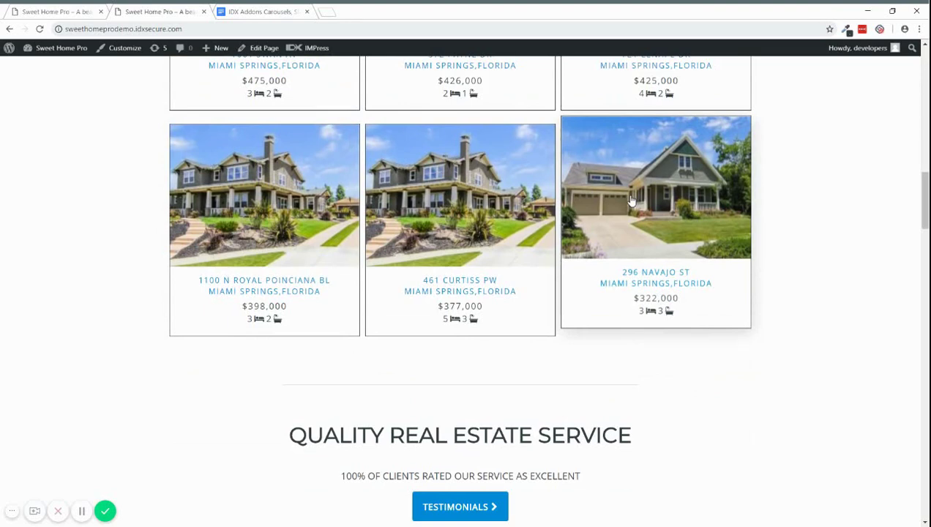
pyautogui.scroll(2, 631, 199)
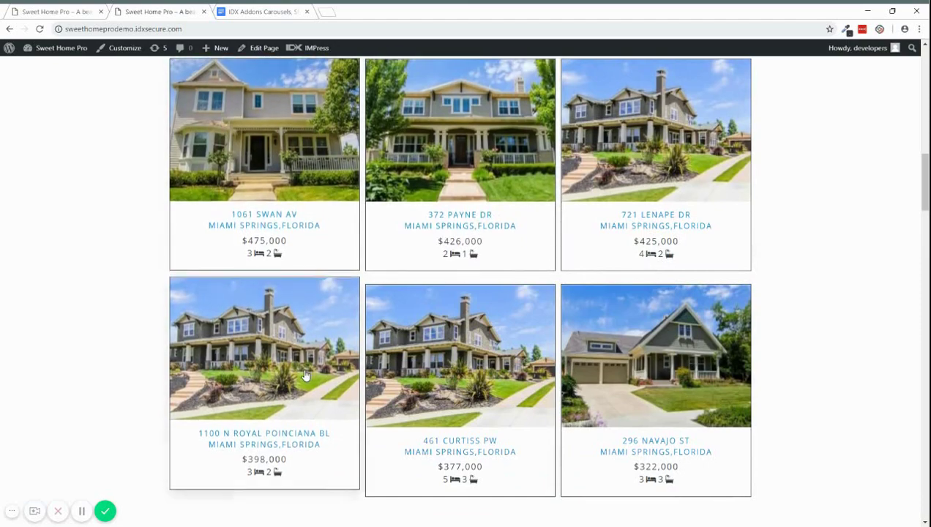
pyautogui.scroll(-2, 303, 376)
# Step: Browse through several slides of the Rentals carousel on the homepage
pyautogui.scroll(-15, 510, 308)
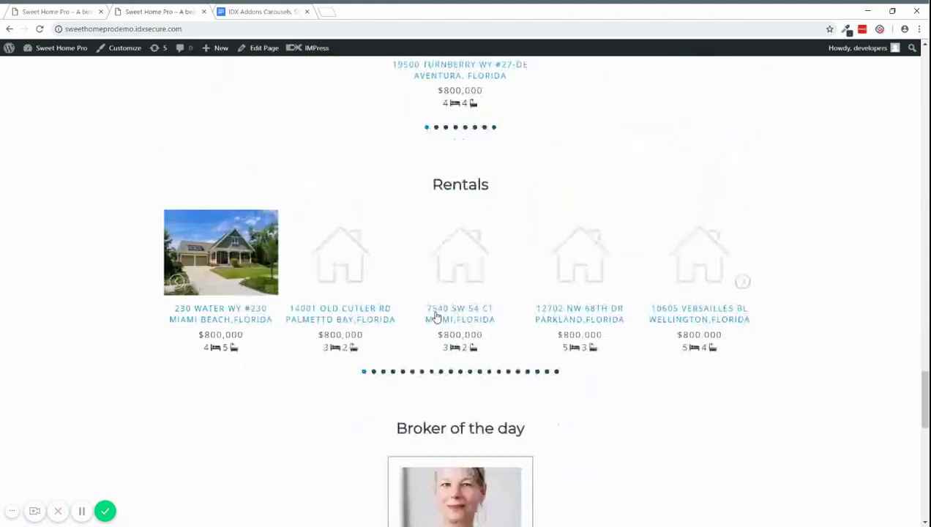
pyautogui.scroll(-3, 439, 320)
pyautogui.scroll(3, 439, 321)
pyautogui.scroll(2, 337, 316)
pyautogui.scroll(-3, 337, 317)
pyautogui.click(421, 264)
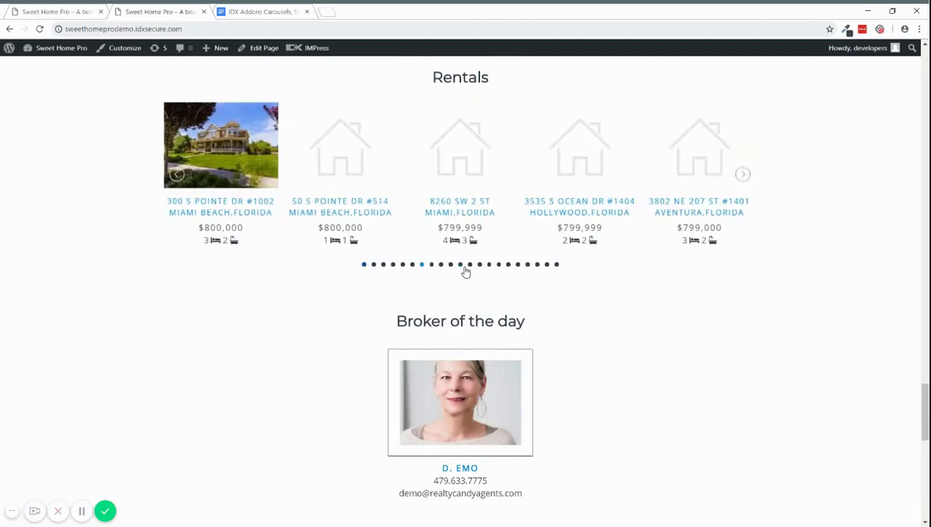
pyautogui.click(470, 265)
# Step: Advance the Beautiful Properties slideshow to its next listing and look over the rest of the homepage
pyautogui.scroll(3, 455, 85)
pyautogui.scroll(3, 455, 85)
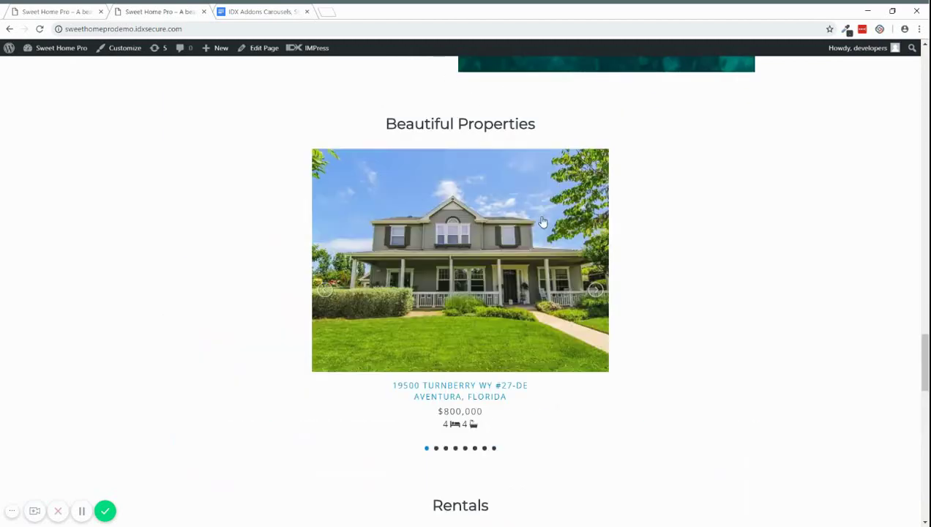
pyautogui.click(595, 291)
pyautogui.scroll(20, 586, 297)
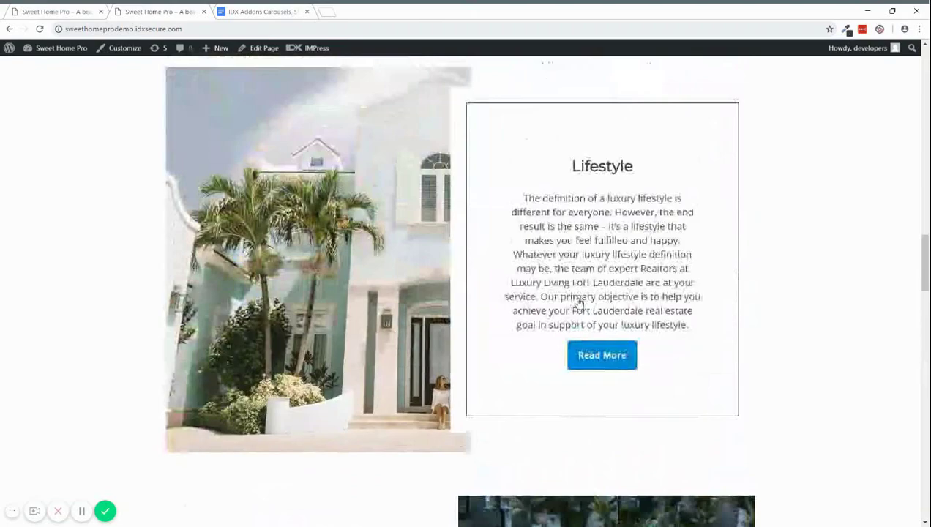
pyautogui.scroll(-20, 405, 269)
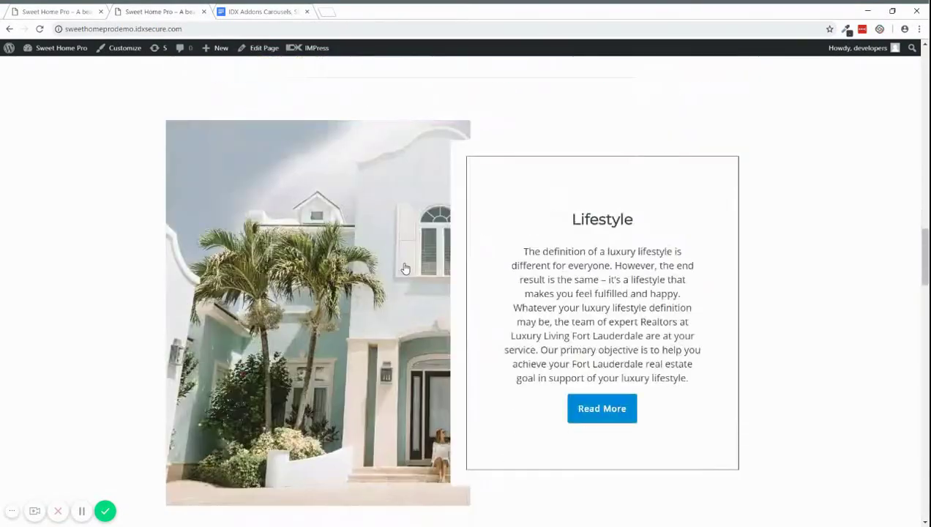
pyautogui.scroll(-10, 405, 269)
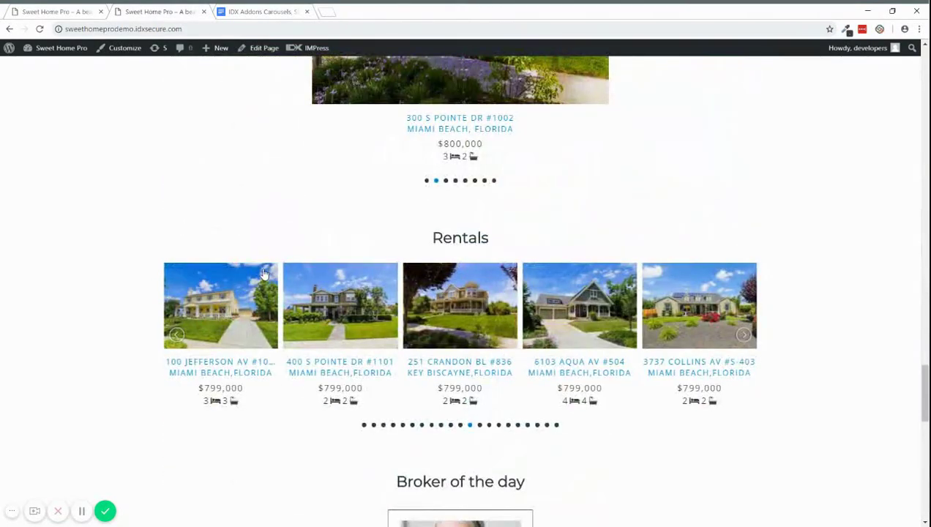
pyautogui.scroll(12, 237, 349)
pyautogui.scroll(15, 238, 347)
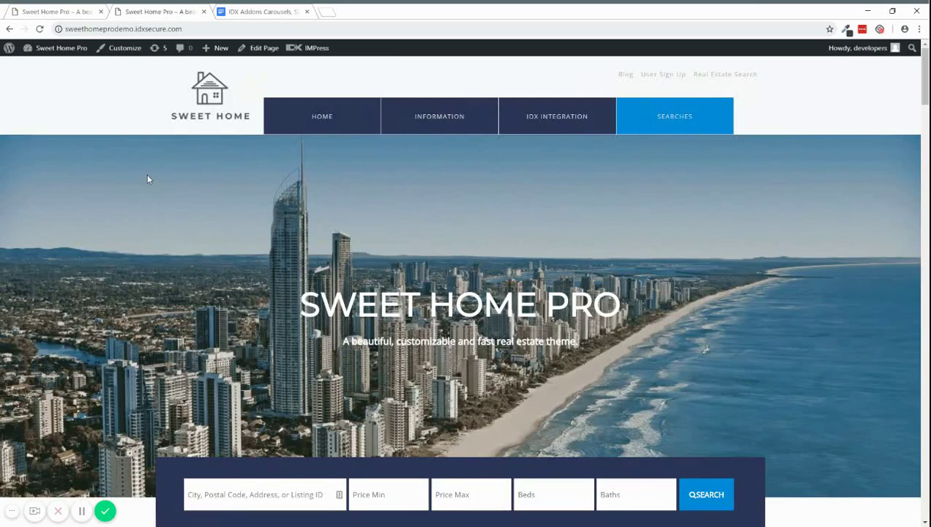
# Step: Open the site customizer and inspect the Featured Properties IDX Carousels and Showcases widget's settings, including its widget choices
pyautogui.click(110, 49)
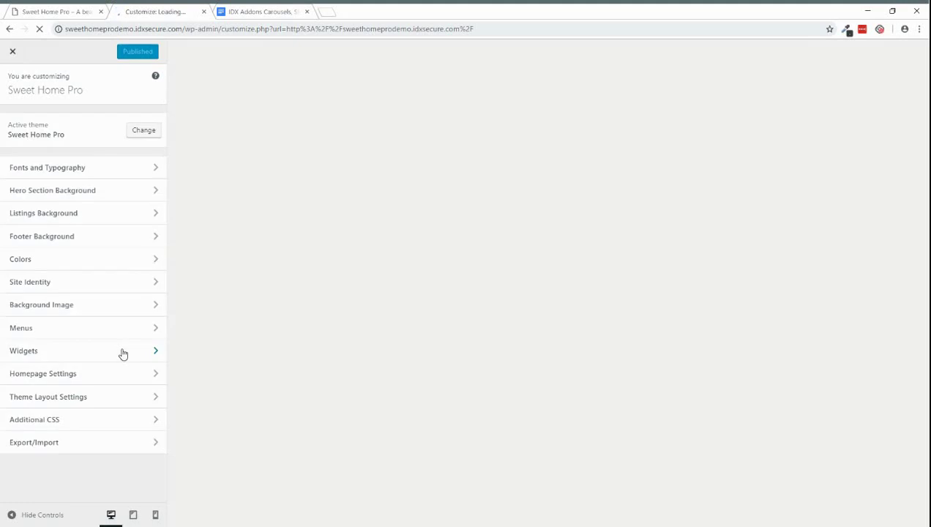
pyautogui.click(123, 354)
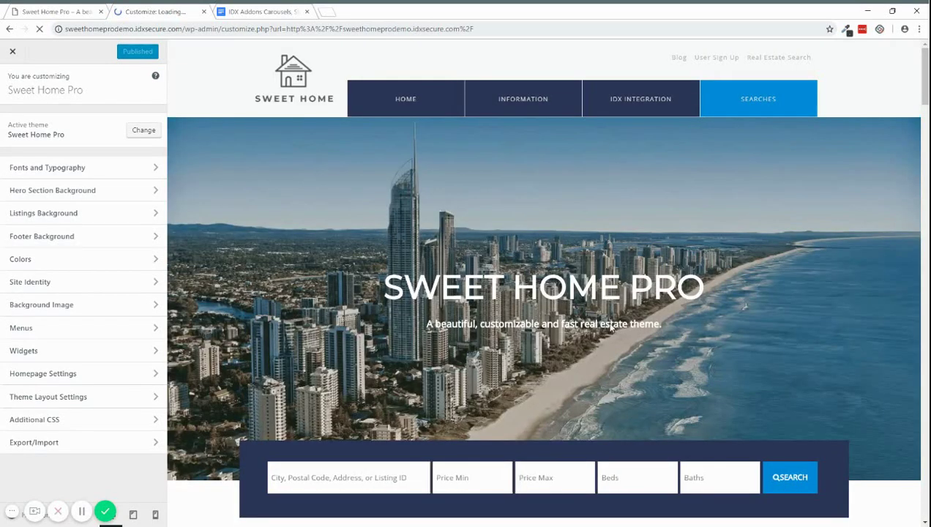
pyautogui.scroll(-10, 611, 327)
pyautogui.scroll(-12, 611, 327)
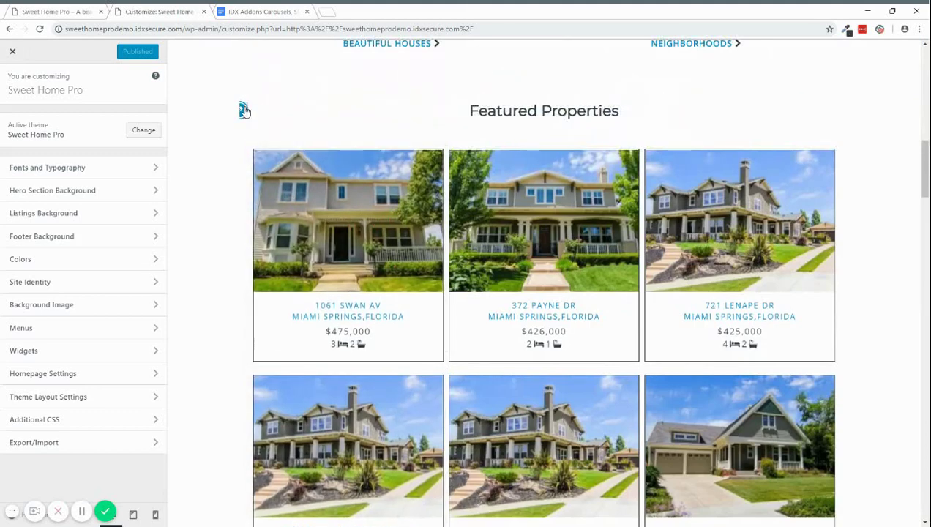
pyautogui.click(243, 110)
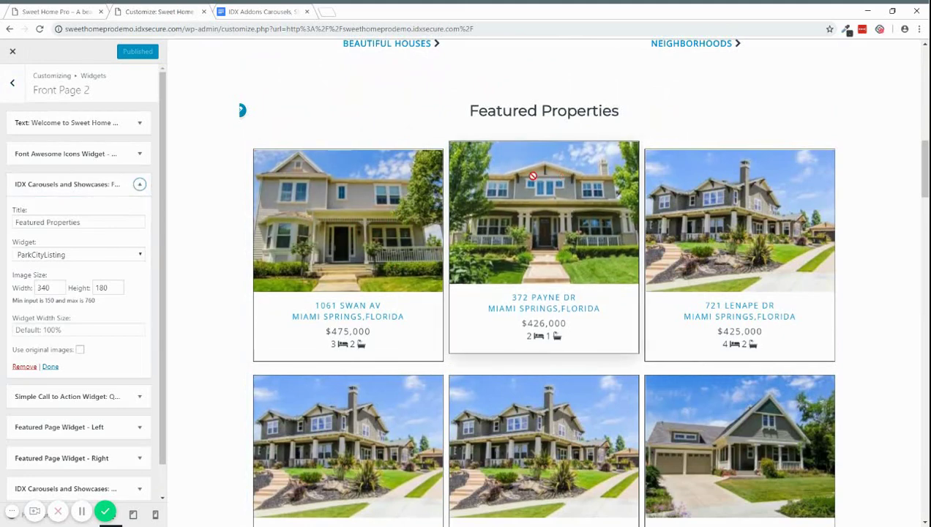
pyautogui.click(132, 257)
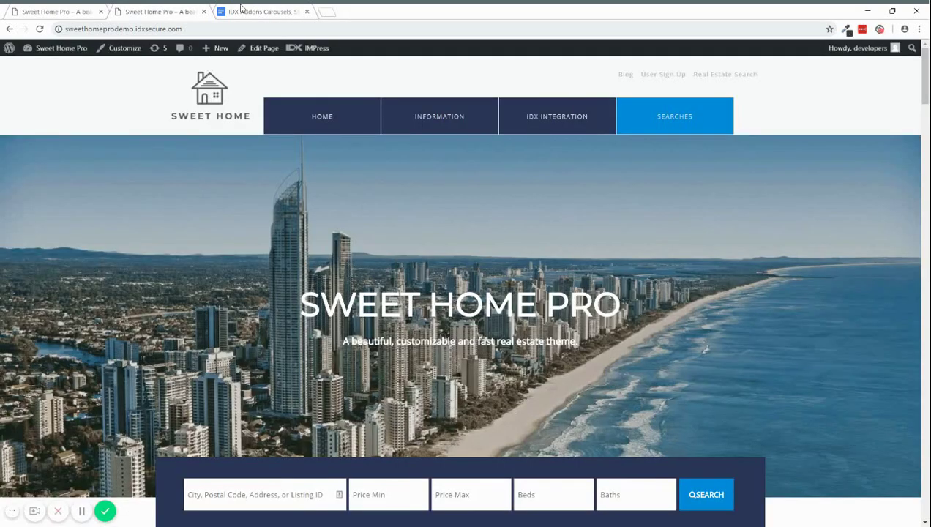
# Step: Find the shortcode for displaying an IDX widget in the IDX Addons setup guide in Google Docs
pyautogui.click(242, 8)
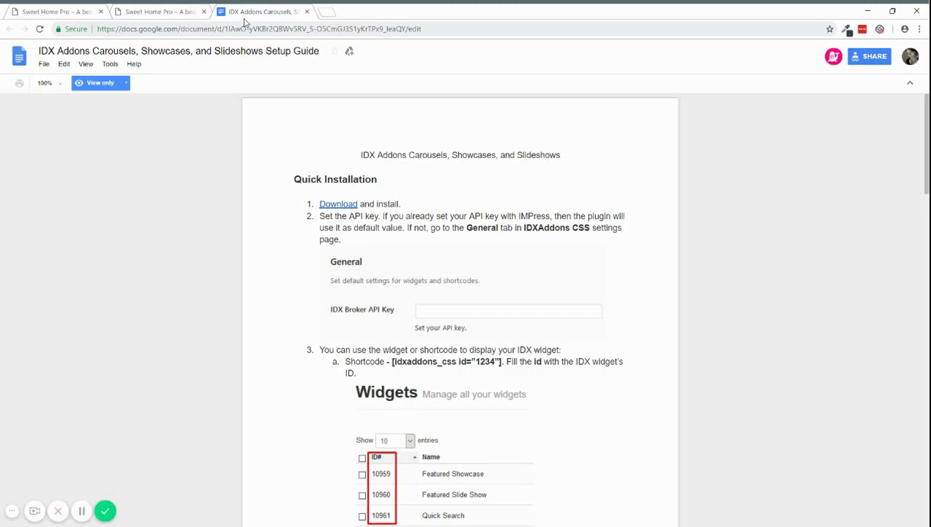
pyautogui.scroll(-2, 460, 307)
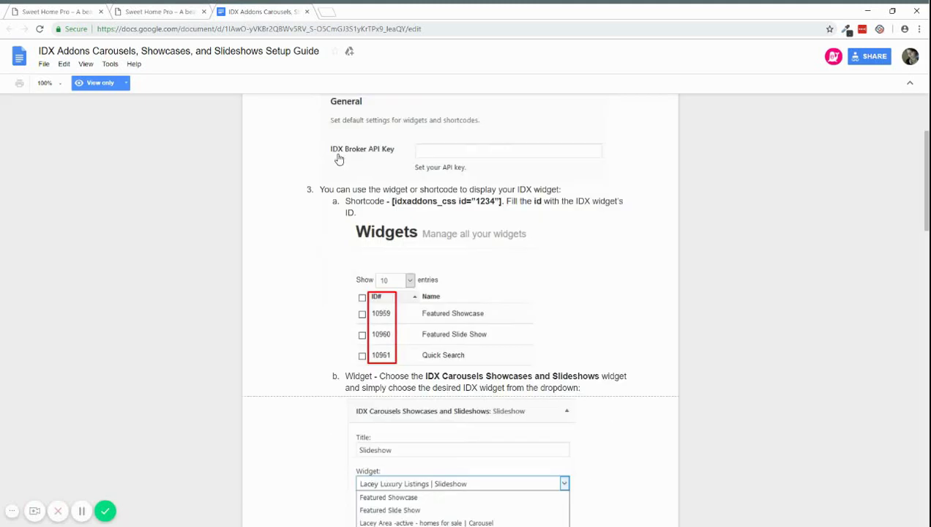
pyautogui.moveTo(391, 201); pyautogui.dragTo(502, 201)
# Step: Return to the WordPress site, view the Sellers page and open it in the page editor
pyautogui.click(182, 10)
pyautogui.scroll(-8, 250, 193)
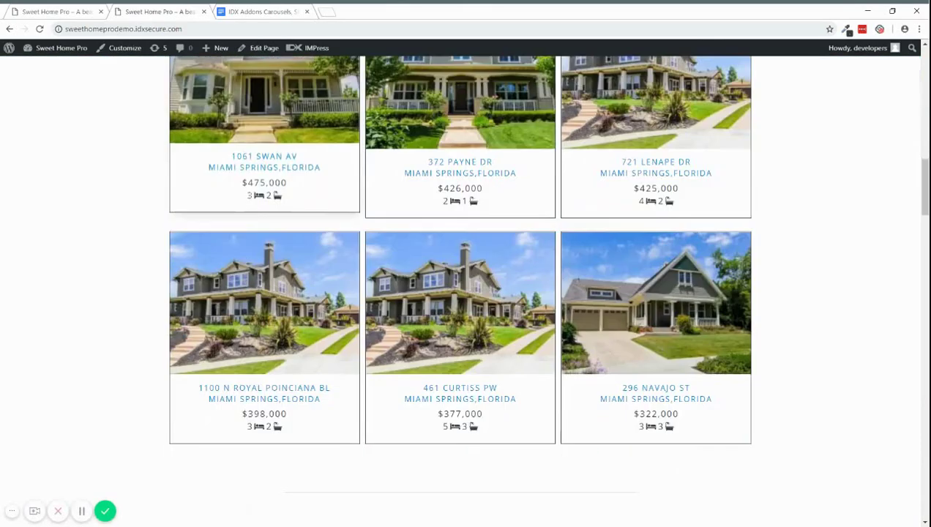
pyautogui.scroll(3, 250, 193)
pyautogui.scroll(6, 283, 342)
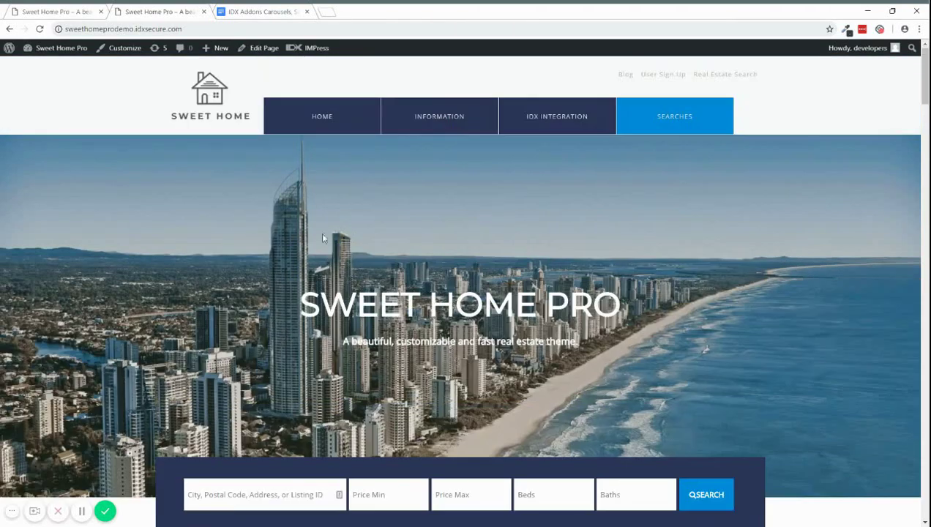
pyautogui.moveTo(492, 128)
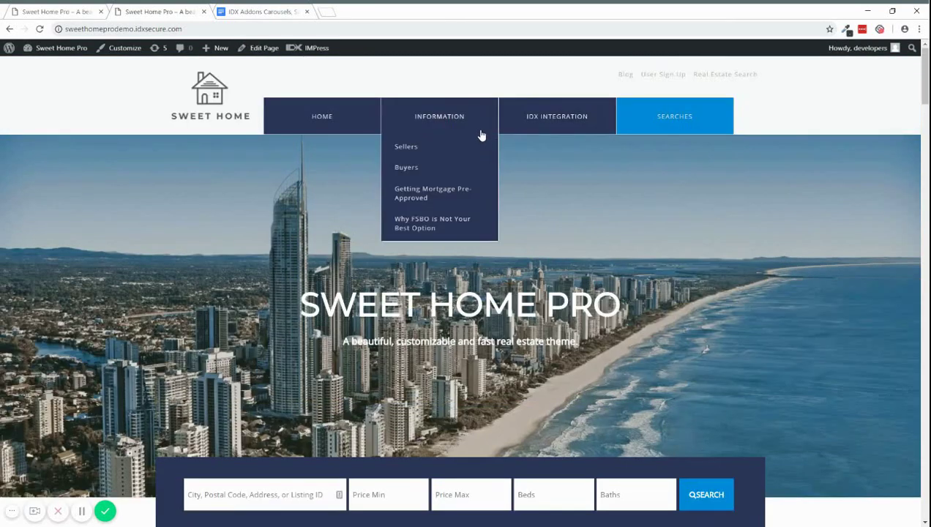
pyautogui.click(474, 151)
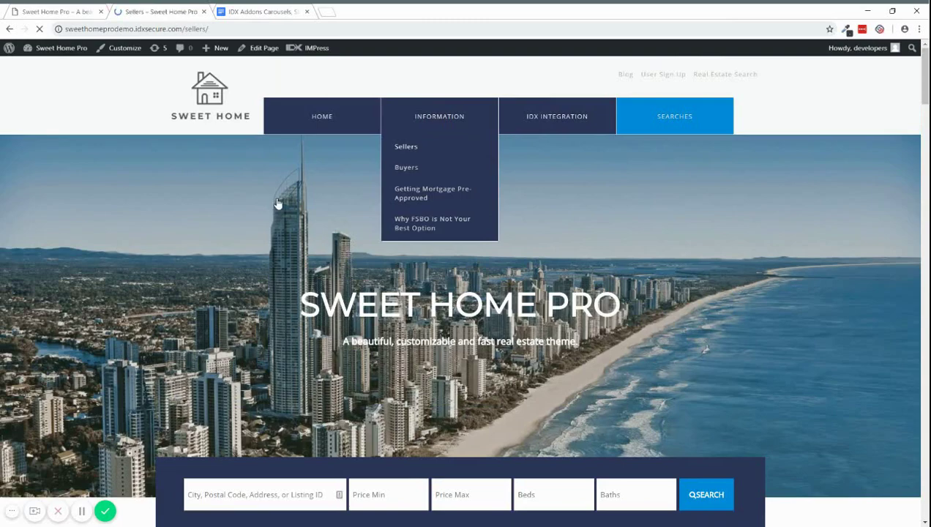
pyautogui.scroll(-4, 262, 178)
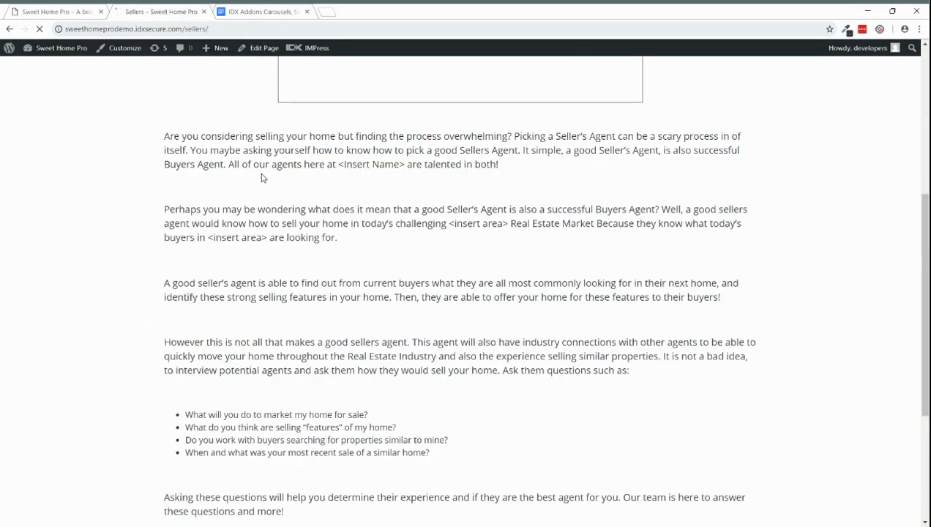
pyautogui.scroll(-3, 262, 178)
pyautogui.scroll(6, 262, 178)
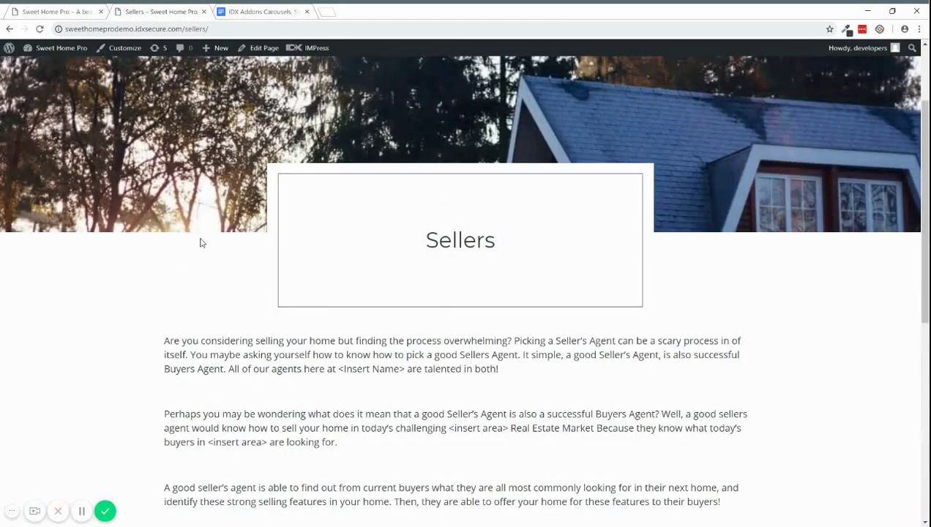
pyautogui.scroll(2, 195, 181)
pyautogui.click(256, 49)
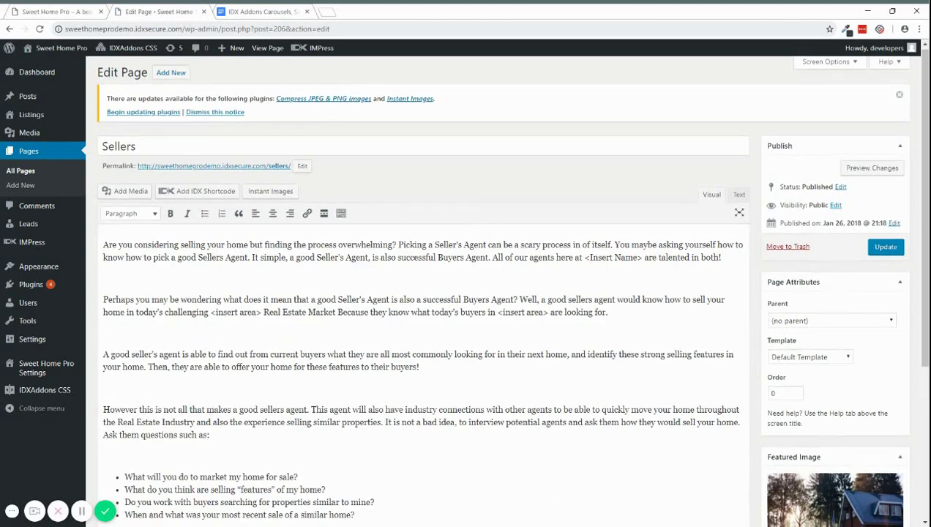
pyautogui.scroll(-5, 423, 330)
# Step: Copy the shortcode [idxaddons_css id="1234"] from the setup guide and paste it below the Sellers page's last paragraph
pyautogui.click(261, 11)
pyautogui.moveTo(502, 202); pyautogui.dragTo(392, 201)
pyautogui.hotkey('ctrl', 'c')
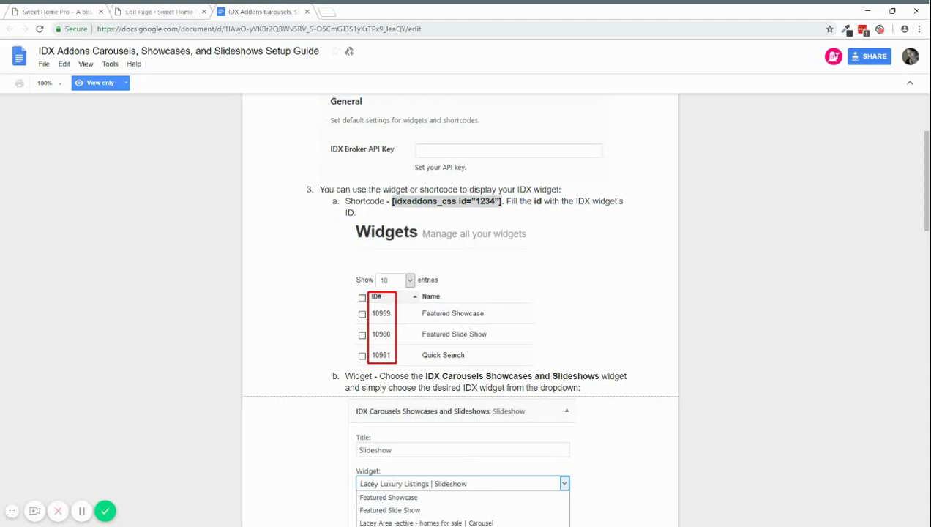
pyautogui.click(123, 9)
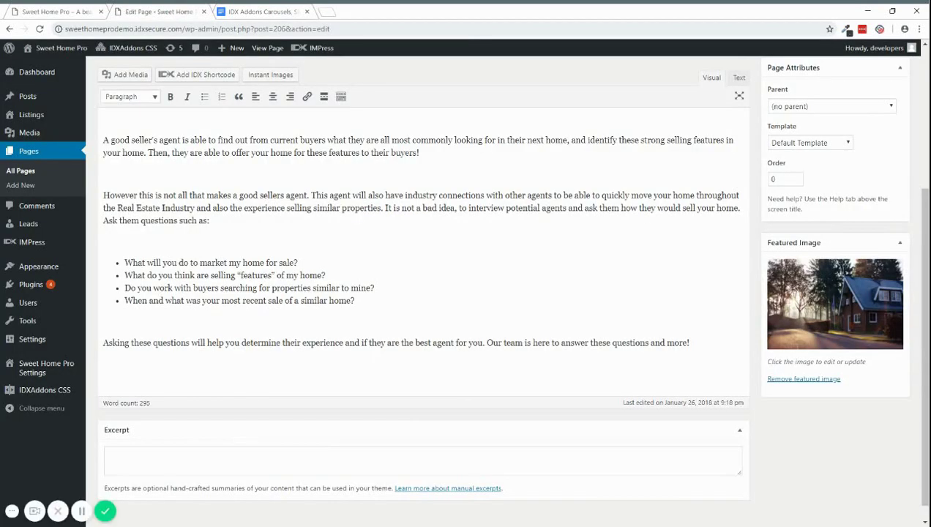
pyautogui.press('Return')
pyautogui.hotkey('ctrl', 'v')
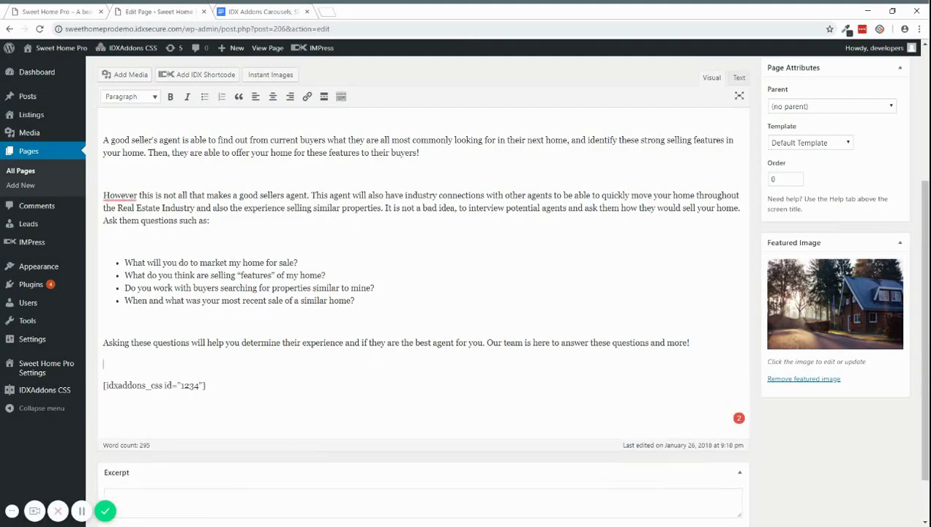
# Step: Delete the blank line above the idxaddons_css shortcode on the Sellers page and select the shortcode to point out its ID
pyautogui.press('Delete')
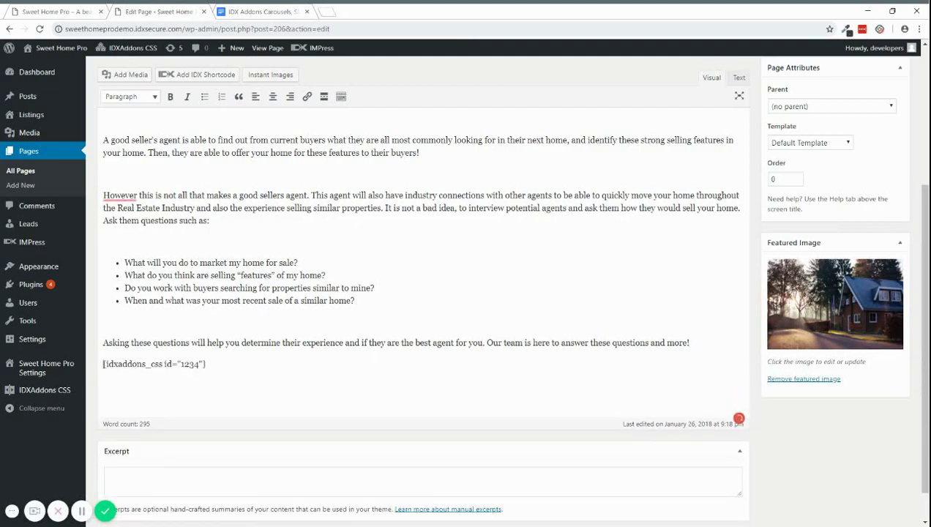
pyautogui.tripleClick(187, 364)
pyautogui.click(192, 363)
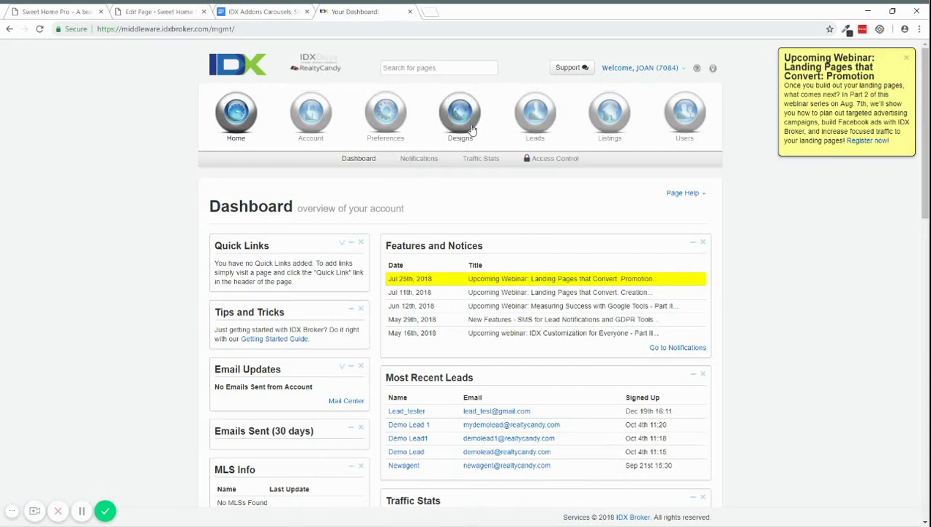
# Step: Switch to the IDX Broker dashboard, dismiss the webinar notice and open the list for managing all widgets
pyautogui.click(906, 61)
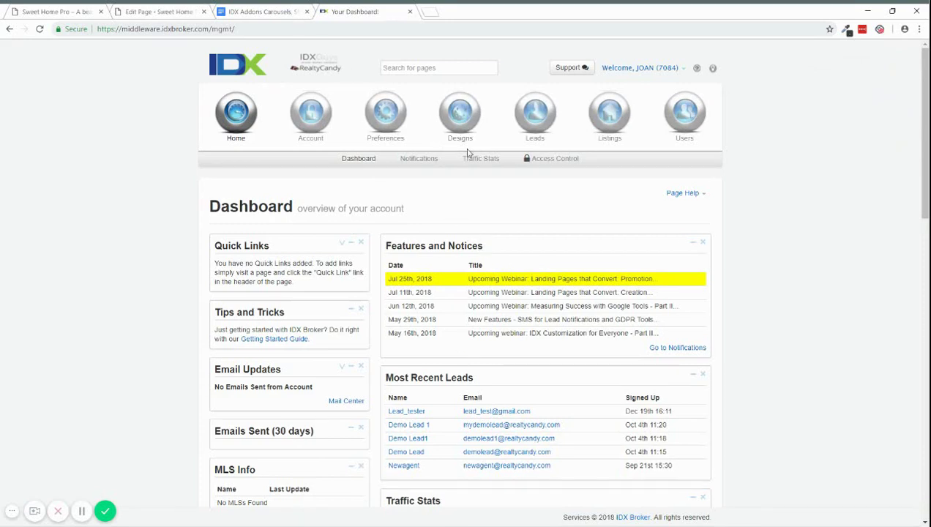
pyautogui.moveTo(442, 147)
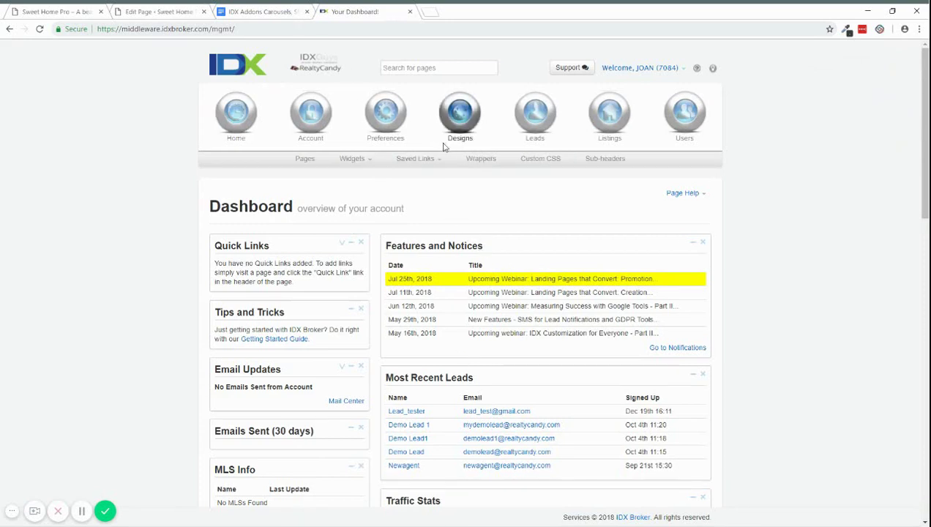
pyautogui.click(348, 162)
pyautogui.click(349, 178)
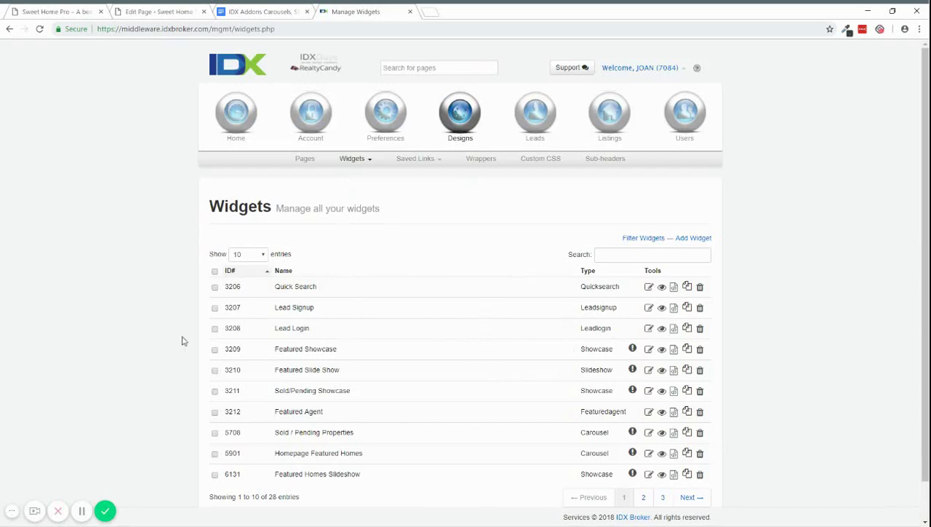
# Step: Replace 1234 in the Sellers page shortcode with the Featured Showcase widget's ID, 3209, copied from IDX Broker, and update the page
pyautogui.doubleClick(232, 349)
pyautogui.hotkey('ctrl', 'c')
pyautogui.click(256, 11)
pyautogui.click(134, 9)
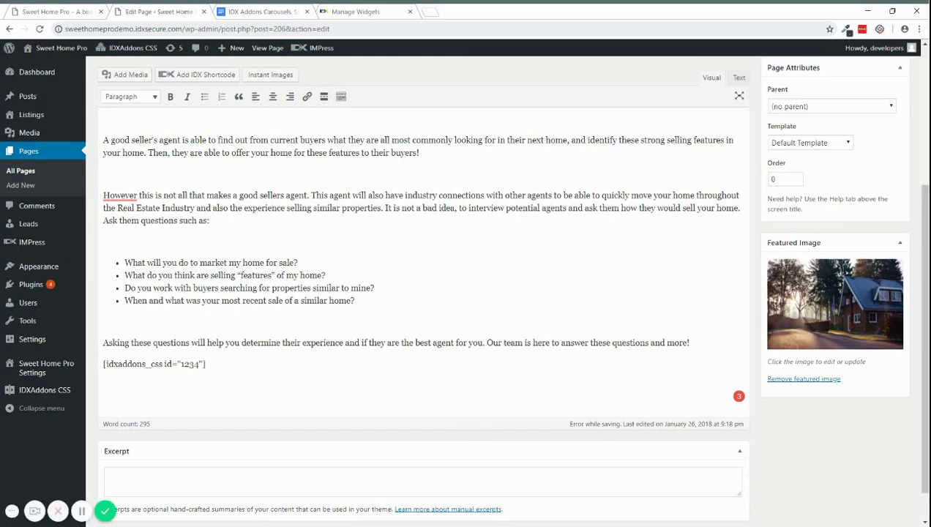
pyautogui.doubleClick(189, 364)
pyautogui.hotkey('ctrl', 'v')
pyautogui.scroll(3, 425, 293)
pyautogui.click(886, 250)
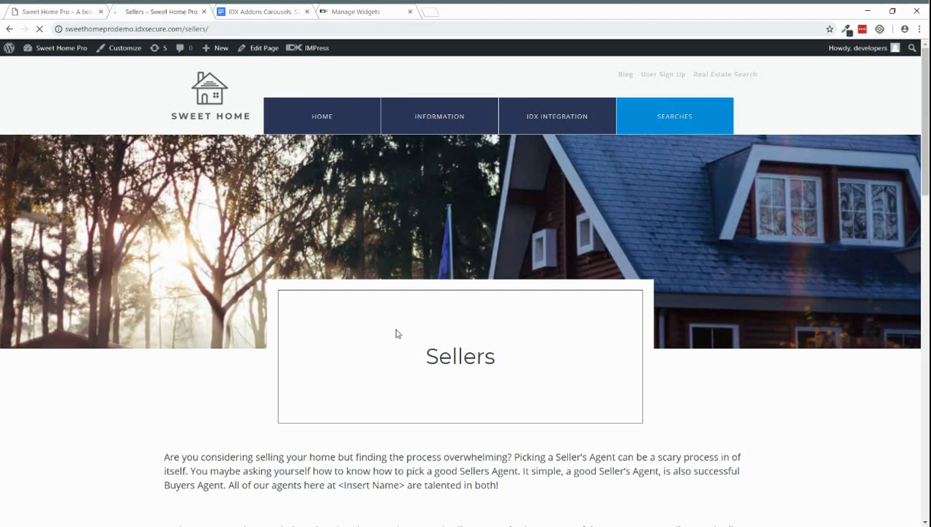
# Step: Examine how the Featured Showcase widget displays below the text on the published Sellers page
pyautogui.scroll(-10, 396, 333)
pyautogui.scroll(-5, 396, 334)
pyautogui.scroll(5, 395, 332)
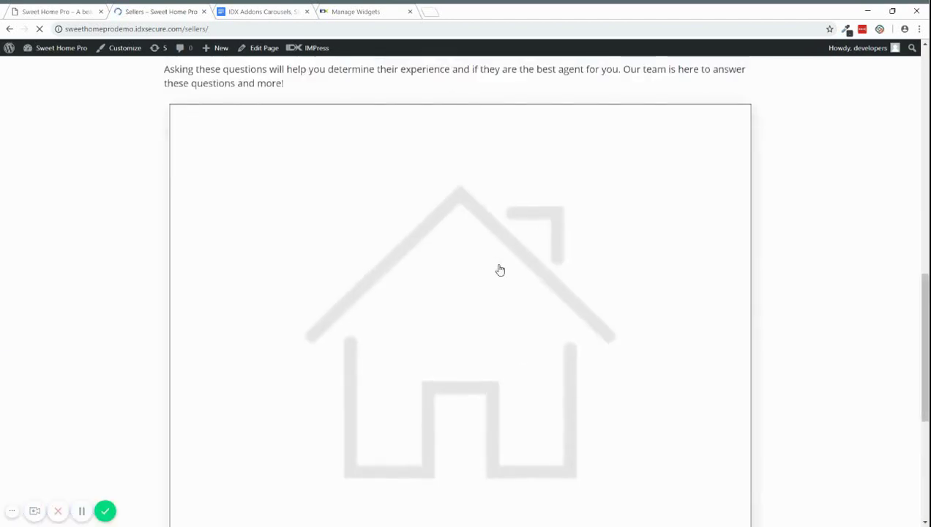
pyautogui.scroll(-5, 453, 325)
pyautogui.scroll(6, 282, 212)
pyautogui.scroll(-5, 355, 295)
pyautogui.scroll(9, 355, 295)
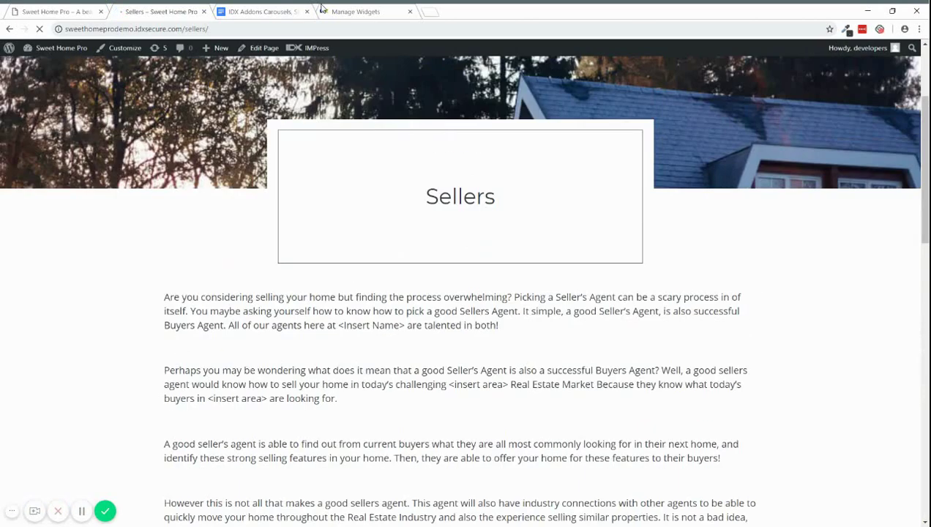
pyautogui.scroll(-6, 450, 361)
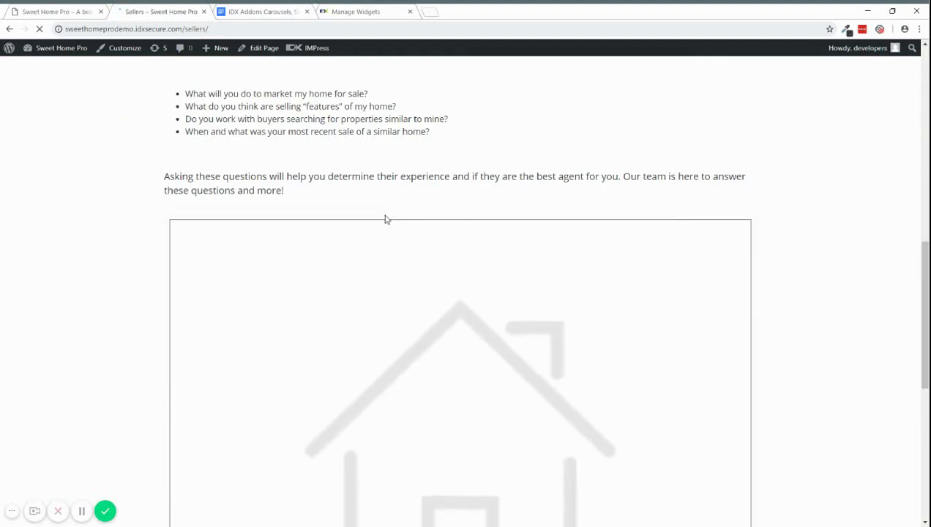
# Step: Edit the Featured Showcase widget in IDX Broker, set it to 3 rows and 3 columns, and save the widget settings
pyautogui.click(330, 10)
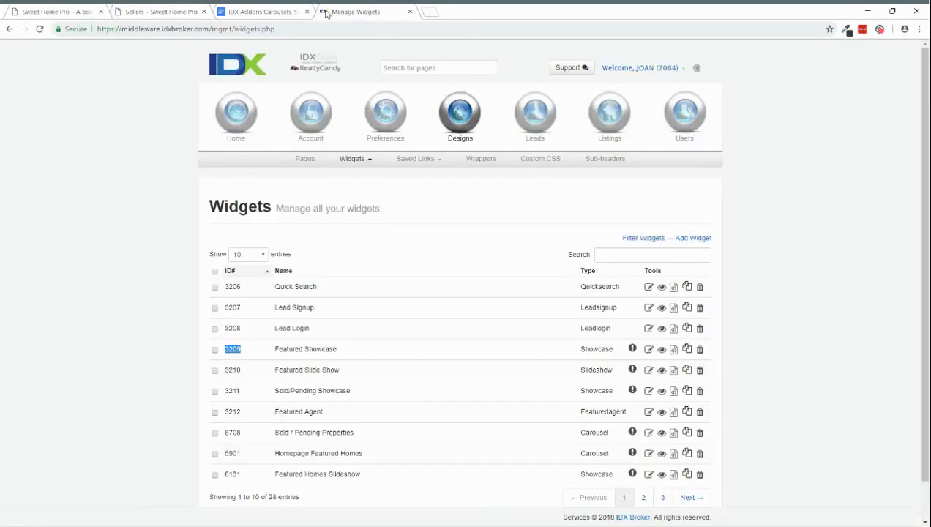
pyautogui.click(648, 349)
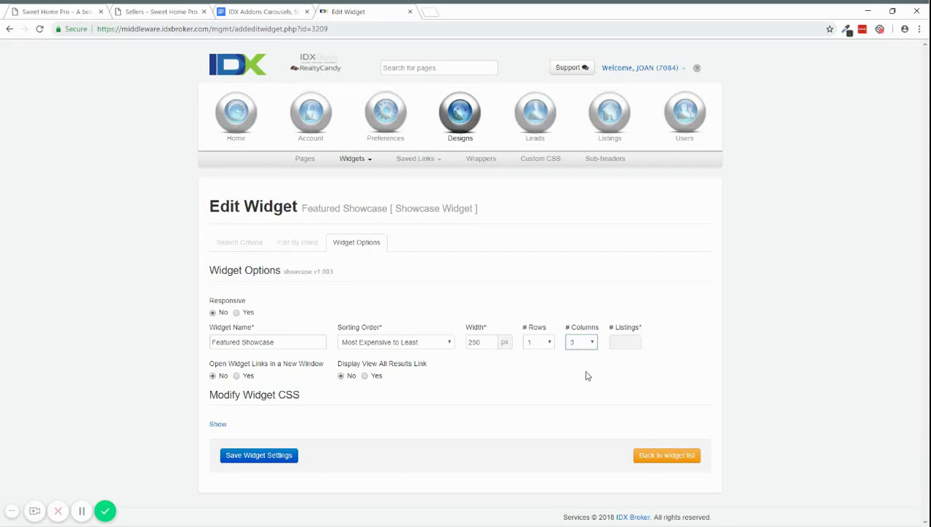
pyautogui.click(586, 376)
pyautogui.click(551, 376)
pyautogui.click(265, 458)
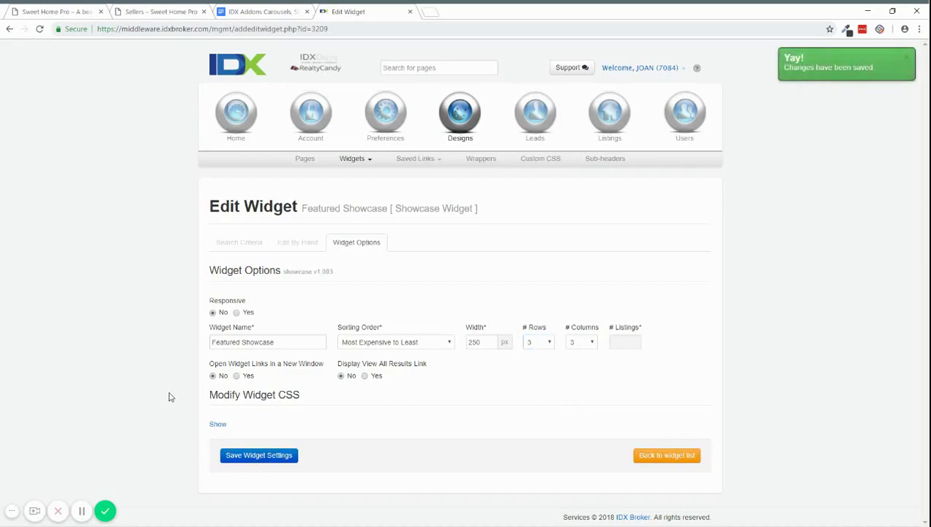
# Step: Return to the Sellers page, reload it and check the showcase's layout
pyautogui.click(176, 10)
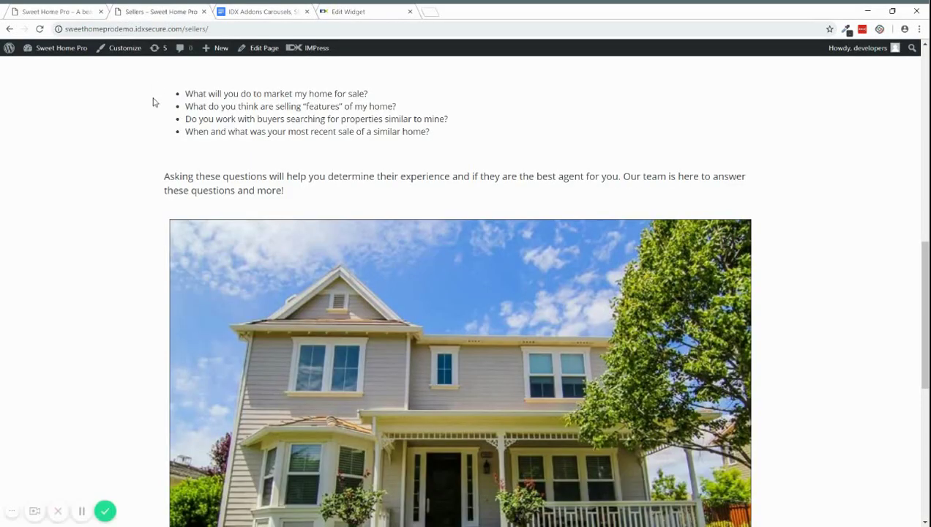
pyautogui.scroll(-5, 146, 103)
pyautogui.scroll(5, 144, 108)
pyautogui.click(44, 48)
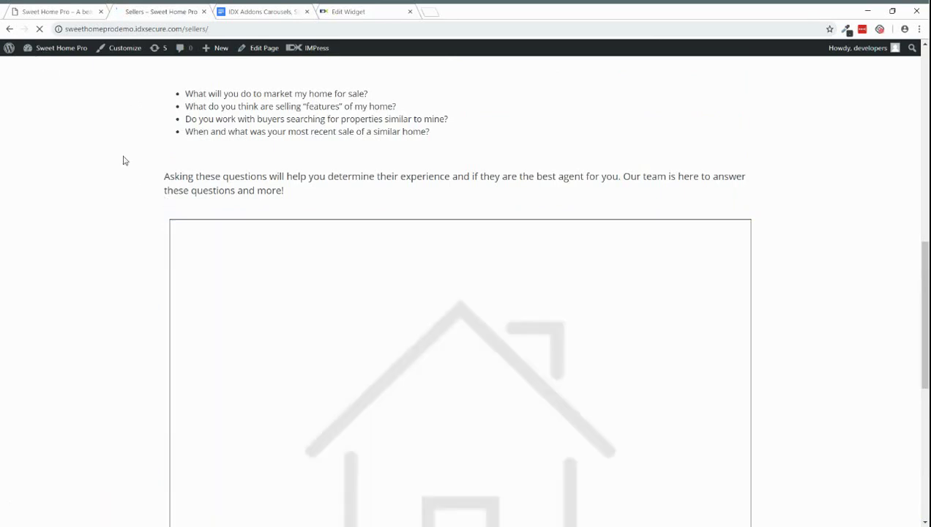
pyautogui.scroll(-5, 117, 161)
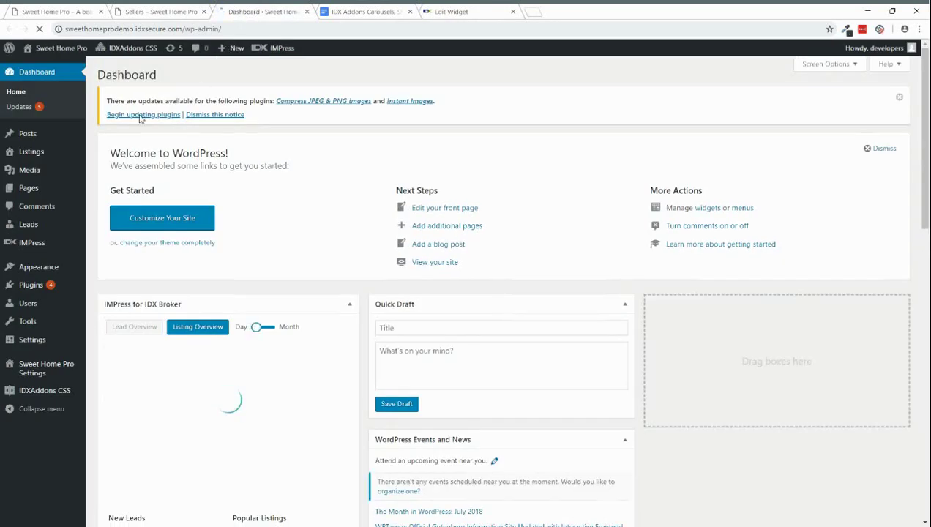
# Step: Open the IMPress initial settings in the WordPress dashboard and refresh the plugin options
pyautogui.moveTo(66, 242)
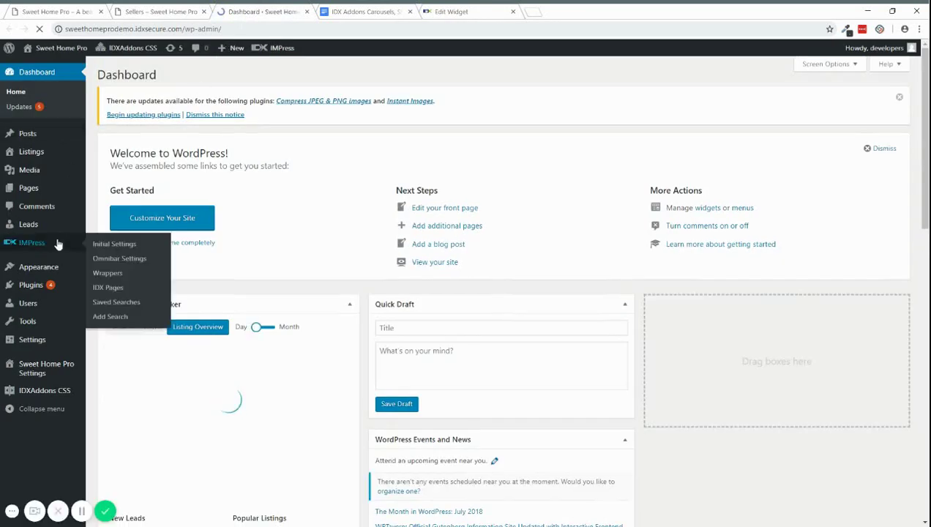
pyautogui.click(132, 252)
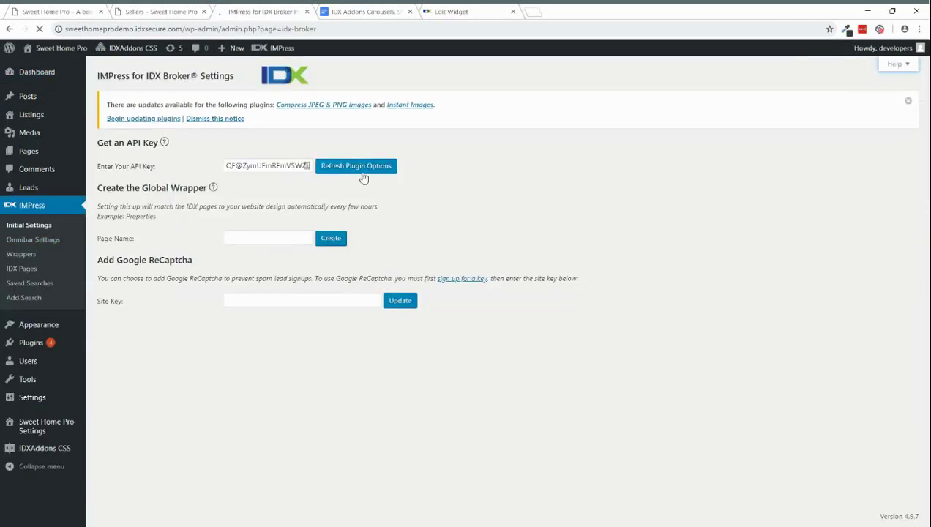
pyautogui.click(364, 177)
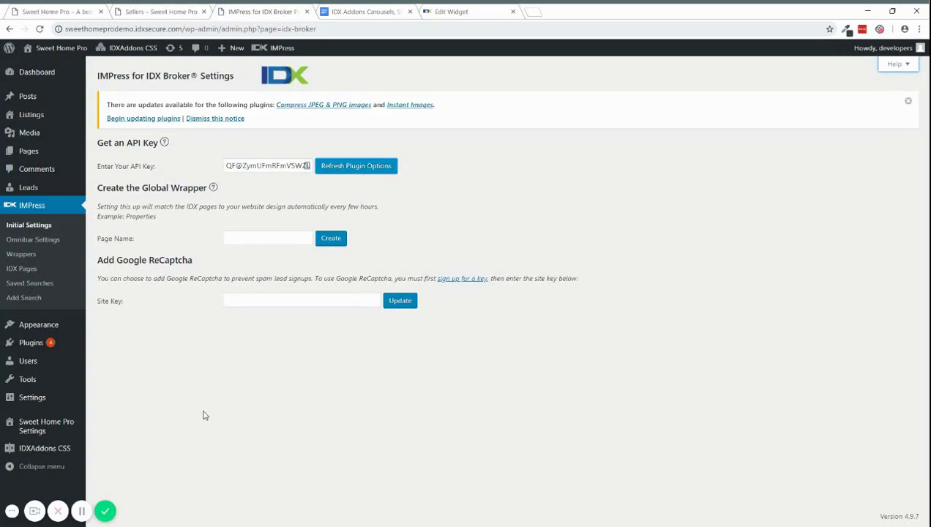
pyautogui.click(374, 167)
# Step: Go back to the Sellers page, reload it and review the showcase's rows and columns of listings
pyautogui.click(63, 65)
pyautogui.press('F5')
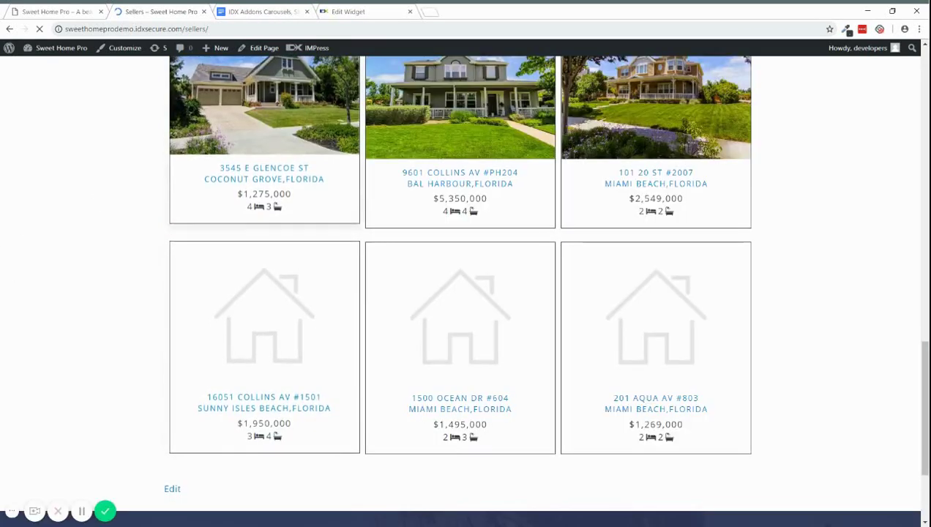
pyautogui.scroll(10, 648, 216)
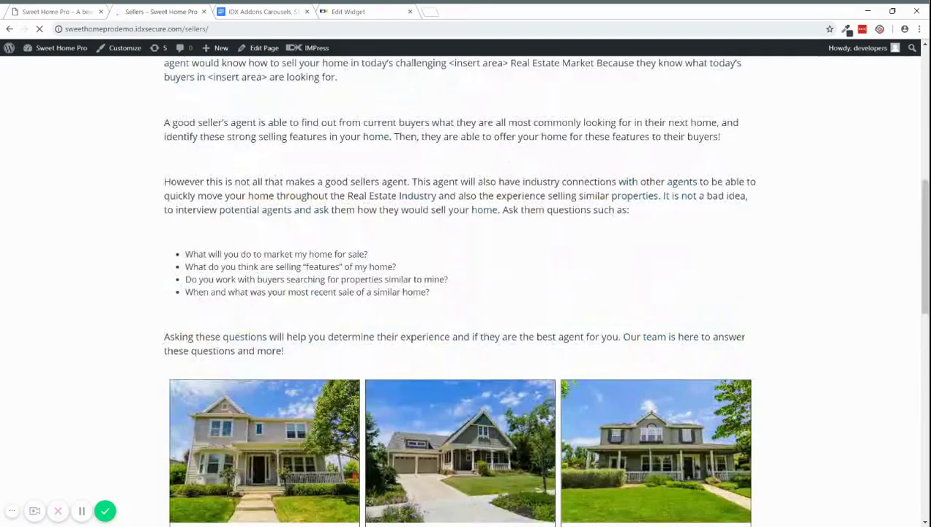
pyautogui.scroll(-10, 401, 350)
pyautogui.scroll(5, 611, 257)
pyautogui.scroll(10, 601, 262)
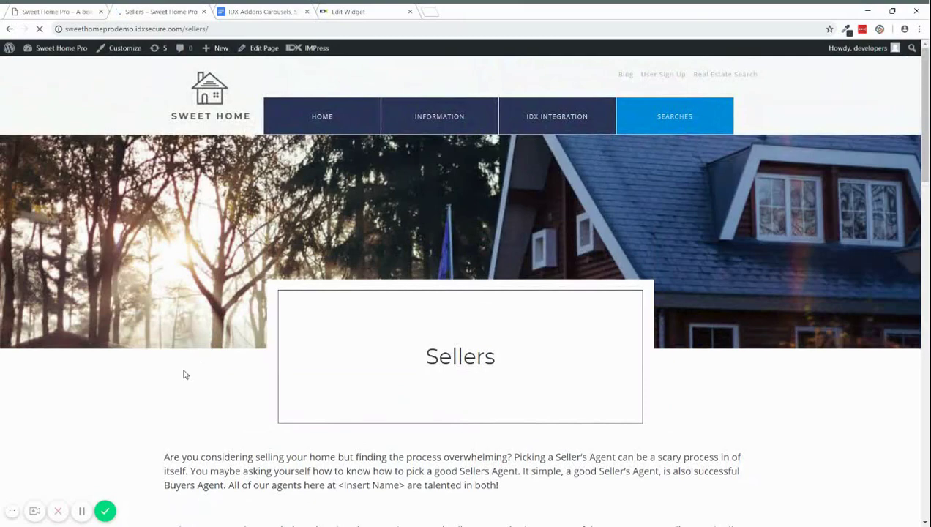